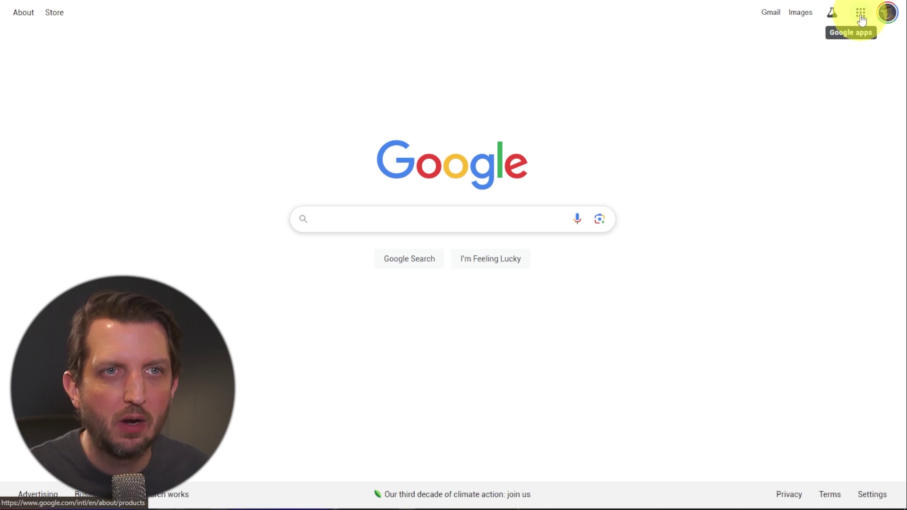
- Open Google Docs from the Google apps grid on the search page
{"action": "left_click", "coordinate": [861, 19]}
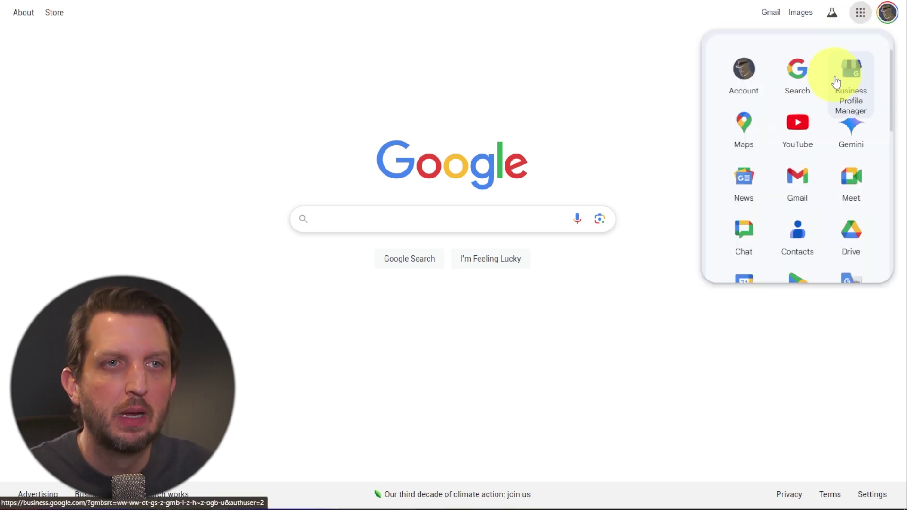
{"action": "scroll", "coordinate": [818, 136], "scroll_direction": "down", "scroll_amount": 5}
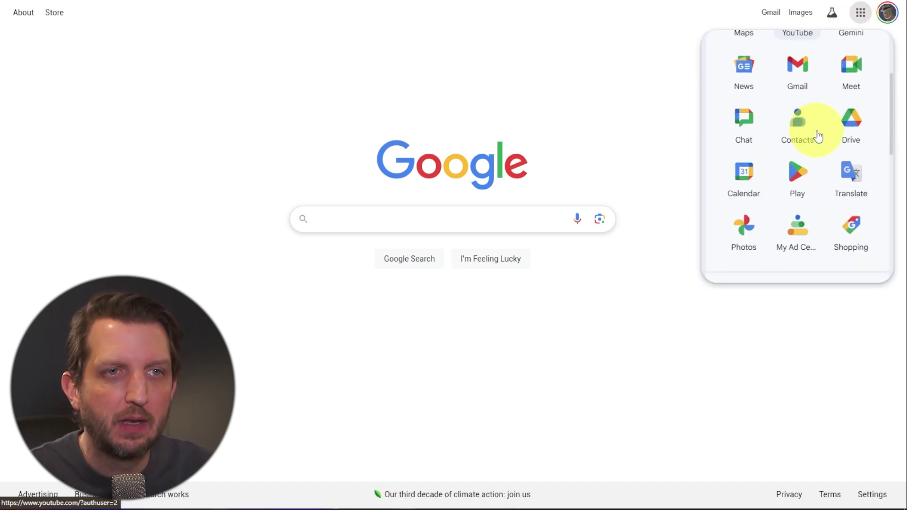
{"action": "left_click", "coordinate": [806, 148]}
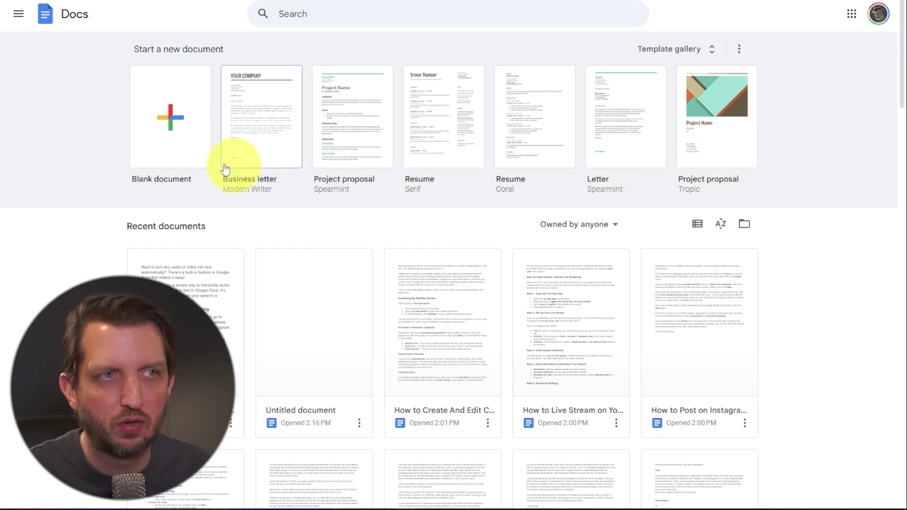
- Start a new Blank document, which opens as 'Untitled document'
{"action": "left_click", "coordinate": [174, 126]}
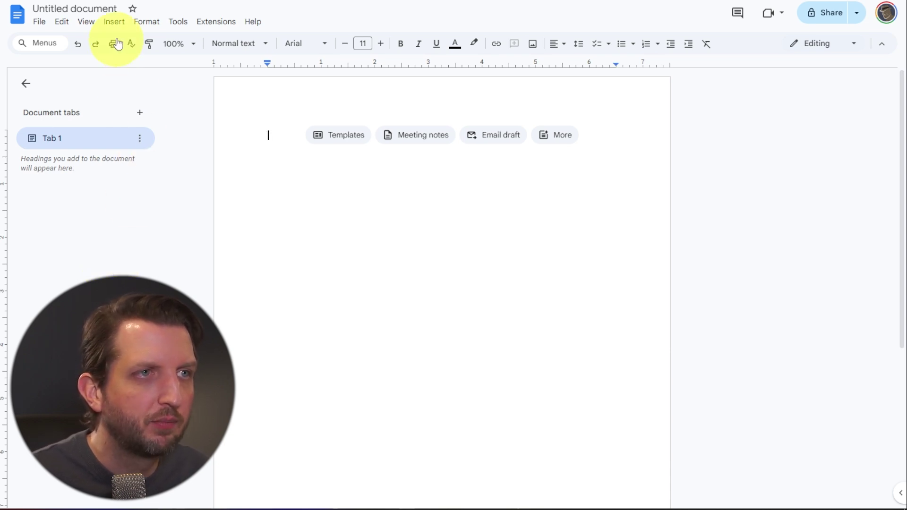
- Turn on Tools > Voice typing and move its microphone panel beside the page
{"action": "left_click", "coordinate": [175, 24]}
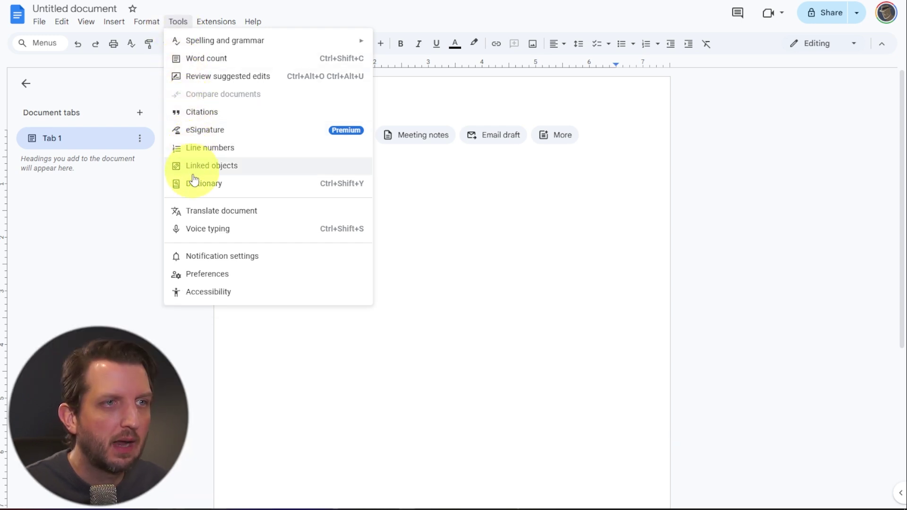
{"action": "left_click", "coordinate": [208, 230]}
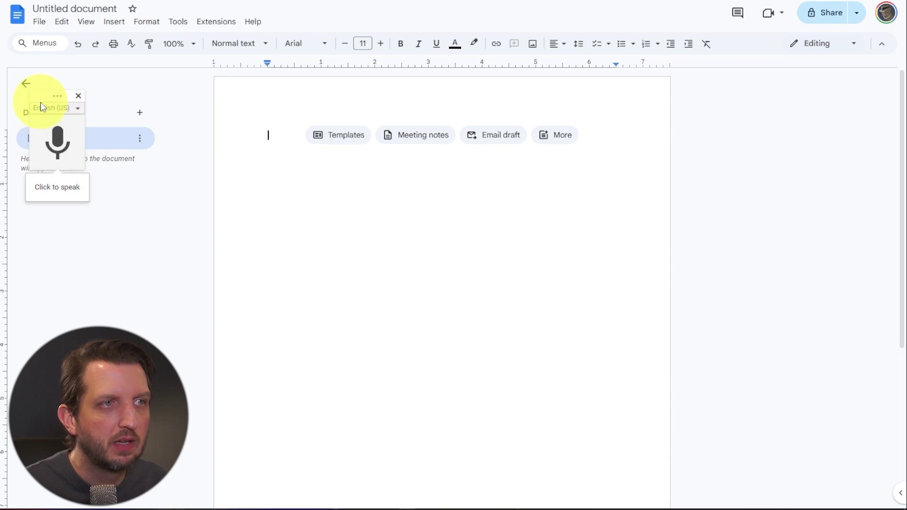
{"action": "left_click_drag", "start_coordinate": [53, 99], "coordinate": [135, 218]}
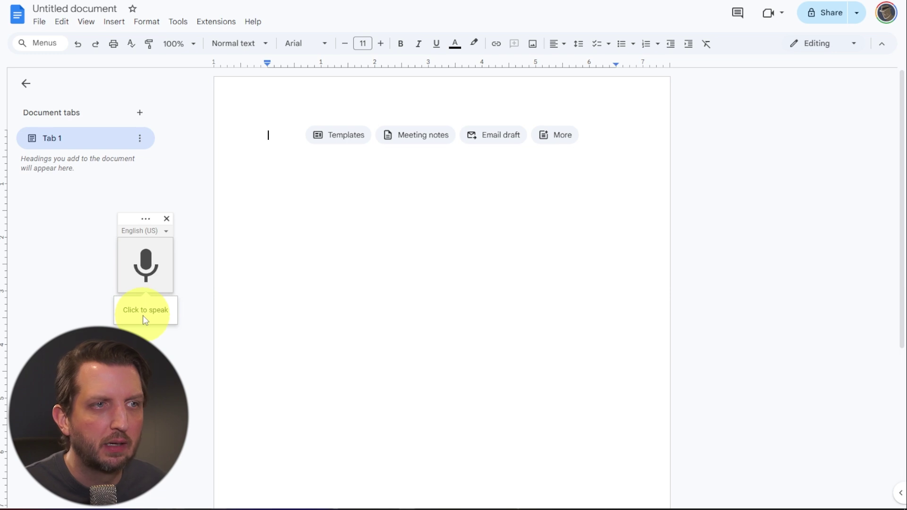
- Dictate a paragraph about voice typing, ending 'click on the microphone again', then stop
{"action": "left_click", "coordinate": [144, 317]}
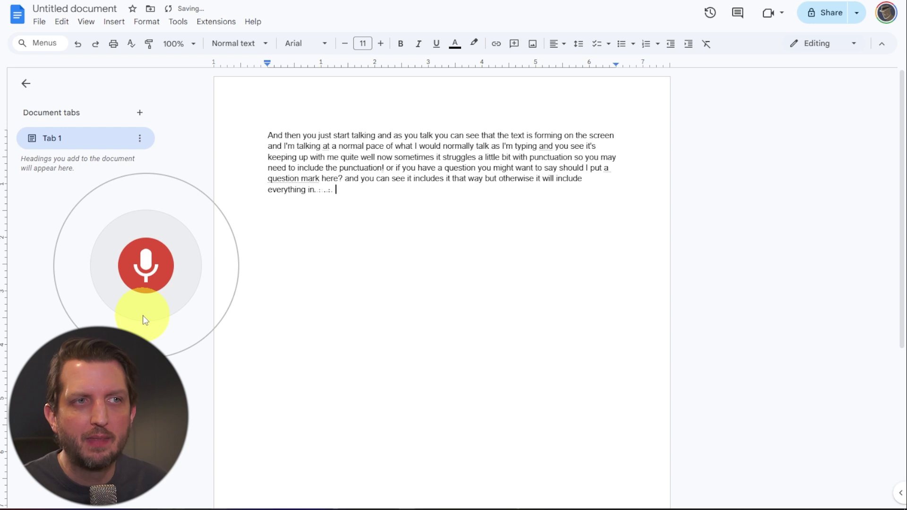
{"action": "left_click", "coordinate": [145, 265]}
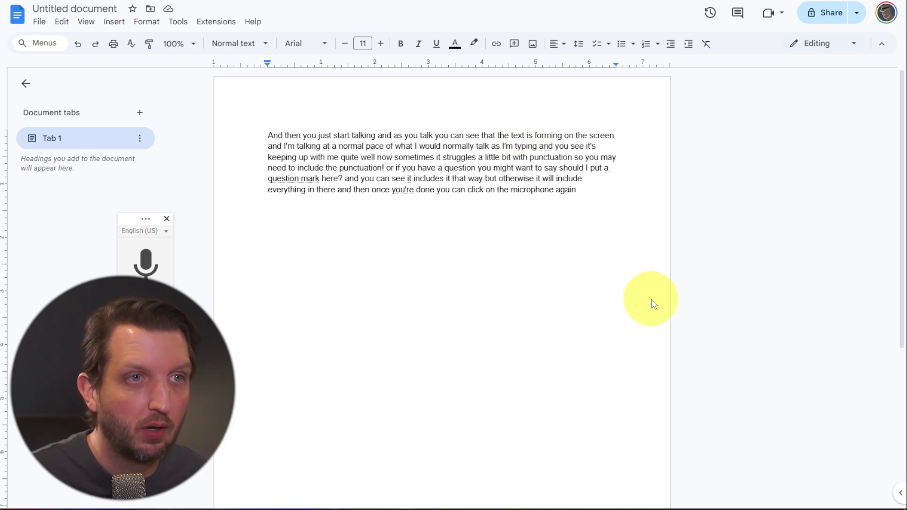
- Delete the misheard words 'question you might want' from the fourth line
{"action": "key", "text": "Delete"}
{"action": "key", "text": "Delete"}
{"action": "key", "text": "Delete"}
{"action": "key", "text": "Delete"}
{"action": "key", "text": "Delete"}
{"action": "key", "text": "Delete"}
{"action": "key", "text": "Delete"}
{"action": "key", "text": "Delete"}
{"action": "key", "text": "Delete"}
{"action": "key", "text": "Delete"}
{"action": "key", "text": "Delete"}
{"action": "key", "text": "Delete"}
{"action": "key", "text": "Delete"}
{"action": "key", "text": "Delete"}
{"action": "key", "text": "Delete"}
{"action": "key", "text": "Delete"}
{"action": "key", "text": "Delete"}
{"action": "key", "text": "Delete"}
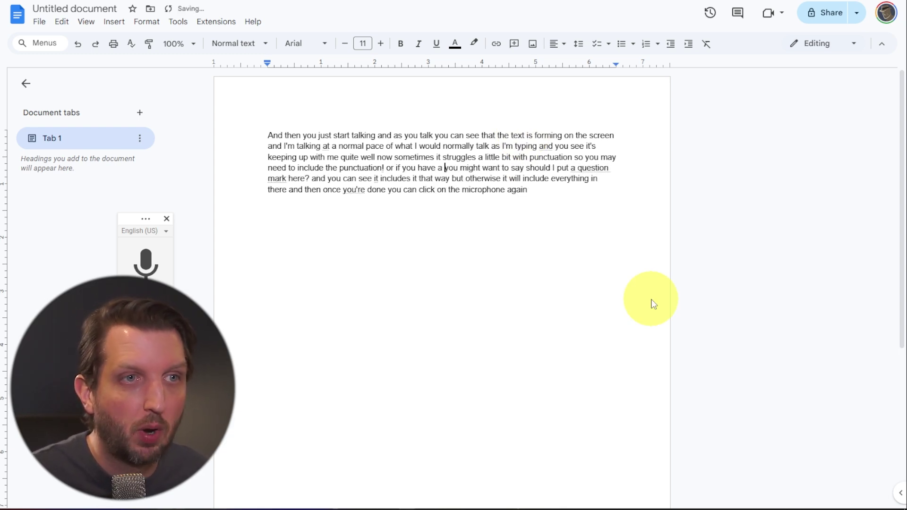
{"action": "key", "text": "Delete"}
{"action": "key", "text": "Delete"}
{"action": "key", "text": "Delete"}
{"action": "key", "text": "Delete"}
{"action": "key", "text": "Delete"}
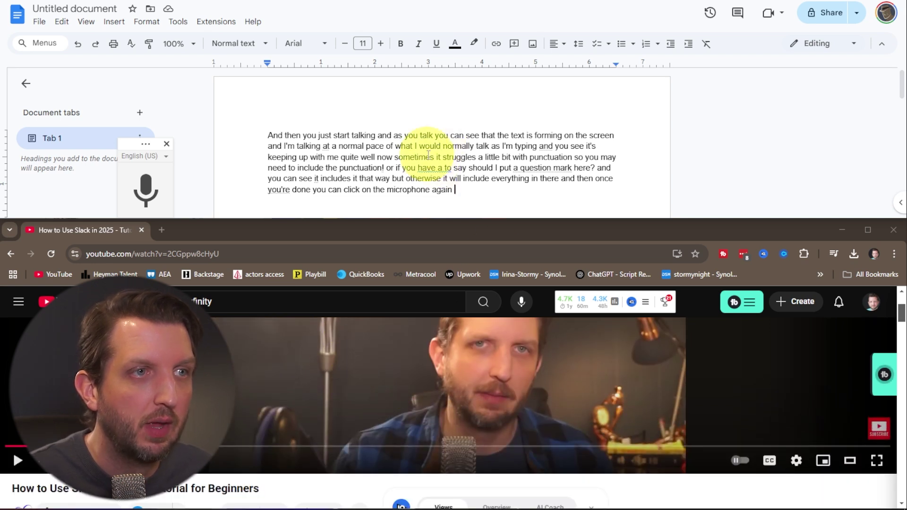
- Add an empty line after the paragraph and start voice typing the YouTube video's audio
{"action": "scroll", "coordinate": [428, 155], "scroll_direction": "down", "scroll_amount": 2}
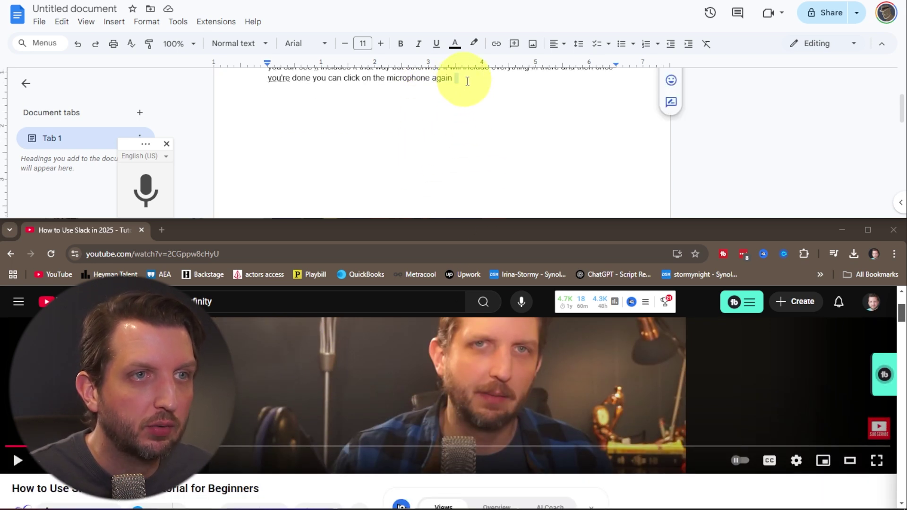
{"action": "key", "text": "Return"}
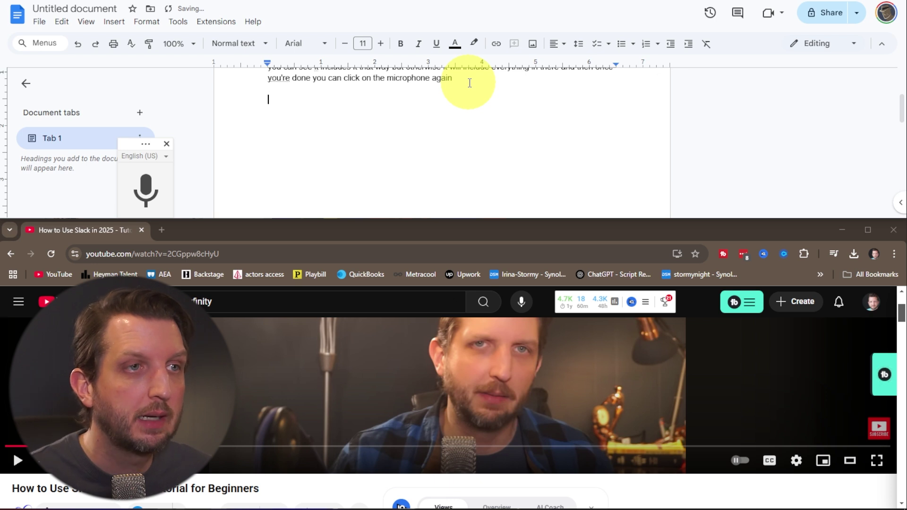
{"action": "double_click", "coordinate": [290, 121]}
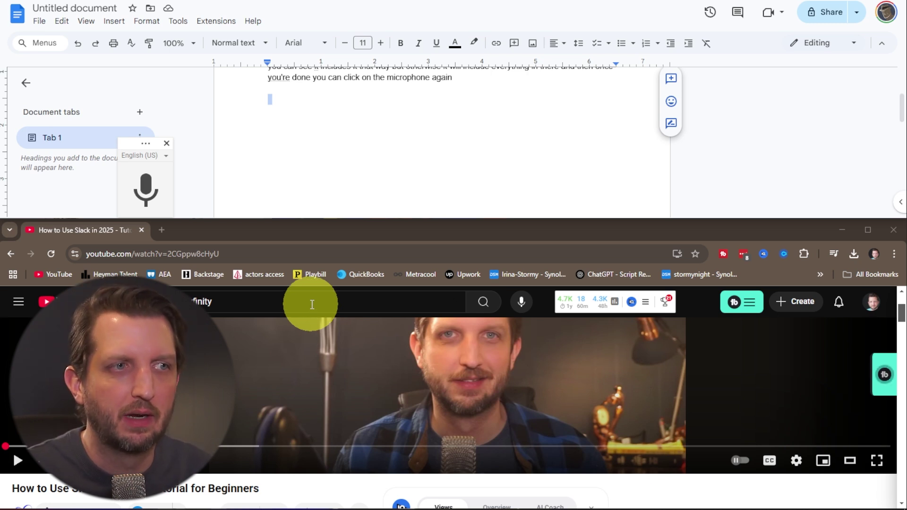
{"action": "left_click", "coordinate": [142, 191]}
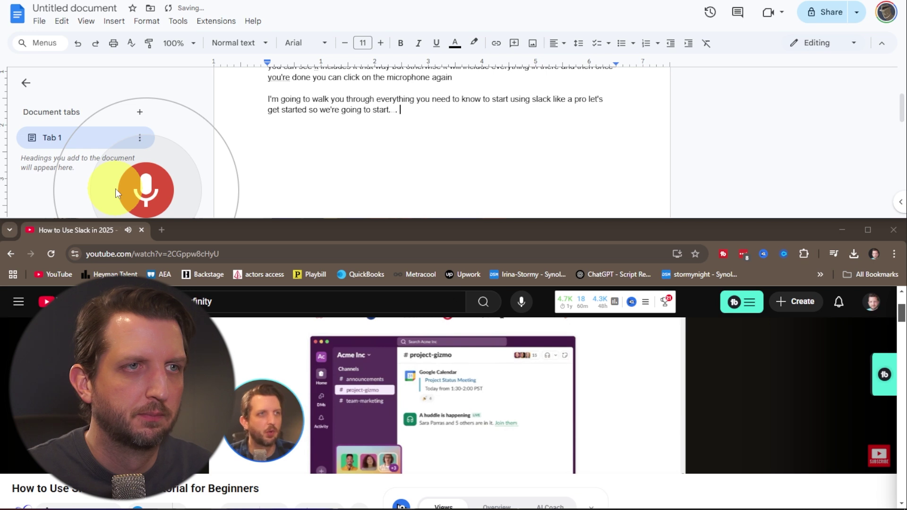
- Pause the YouTube video, ending the transcription at 'you know what is slack'
{"action": "left_click", "coordinate": [30, 464]}
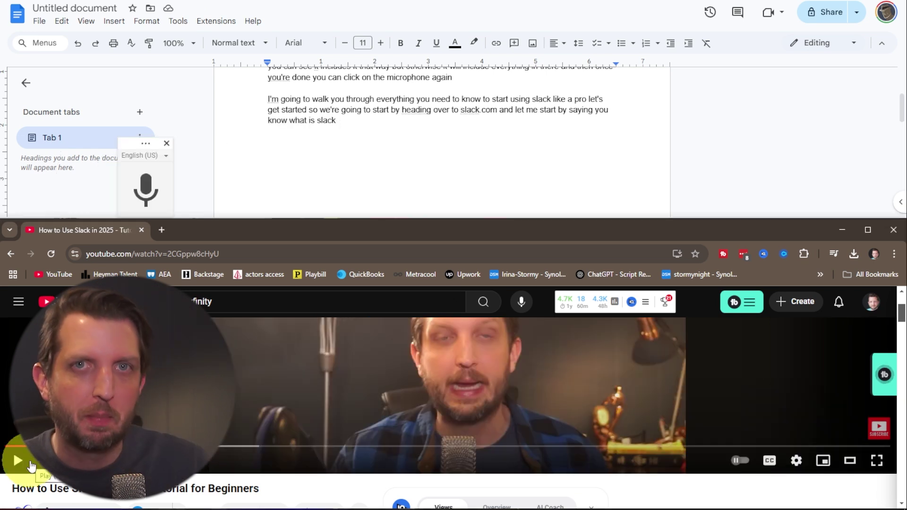